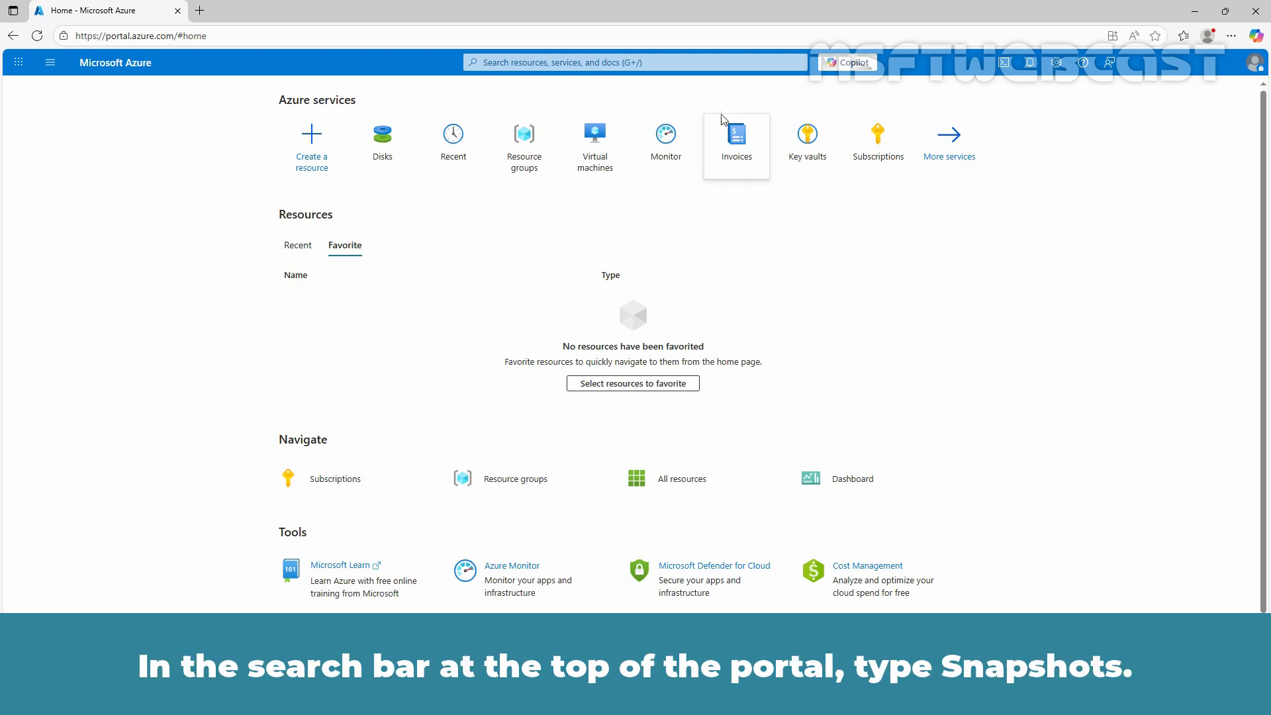
Step: Find the Snapshots service by searching for "snapshots" and start creating a new snapshot
click(652, 59)
text(snapshots)
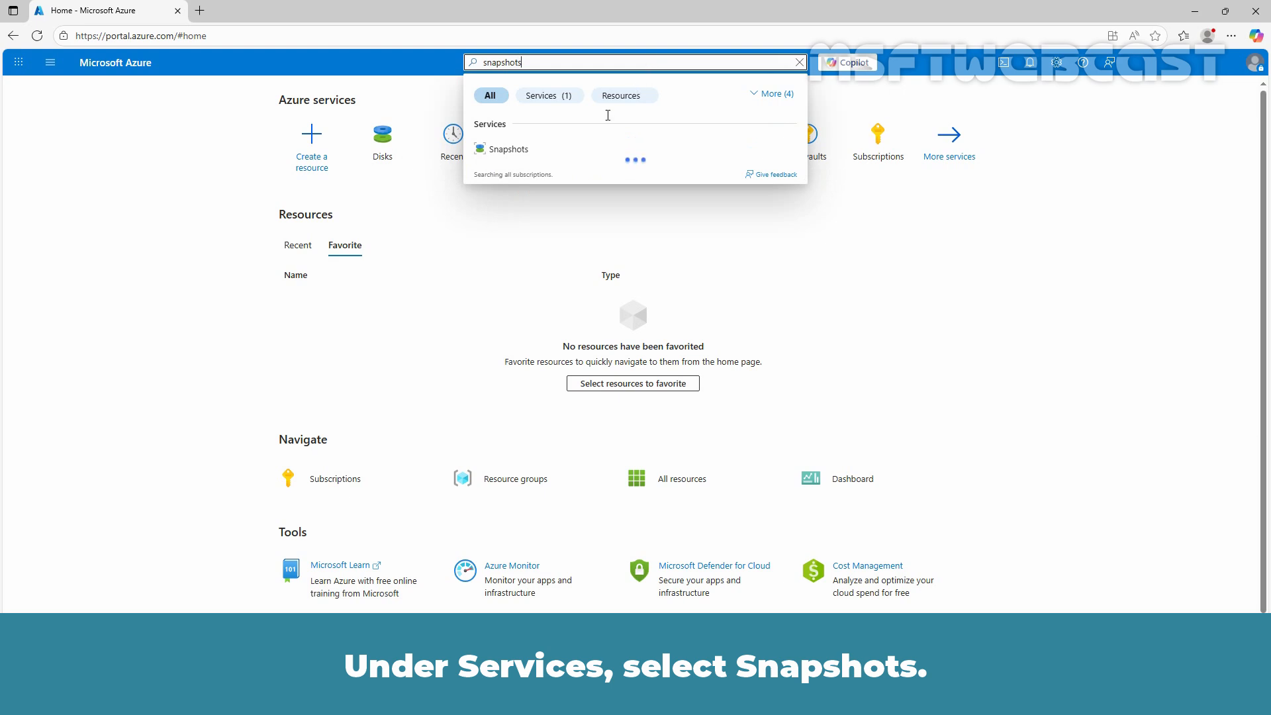
click(507, 156)
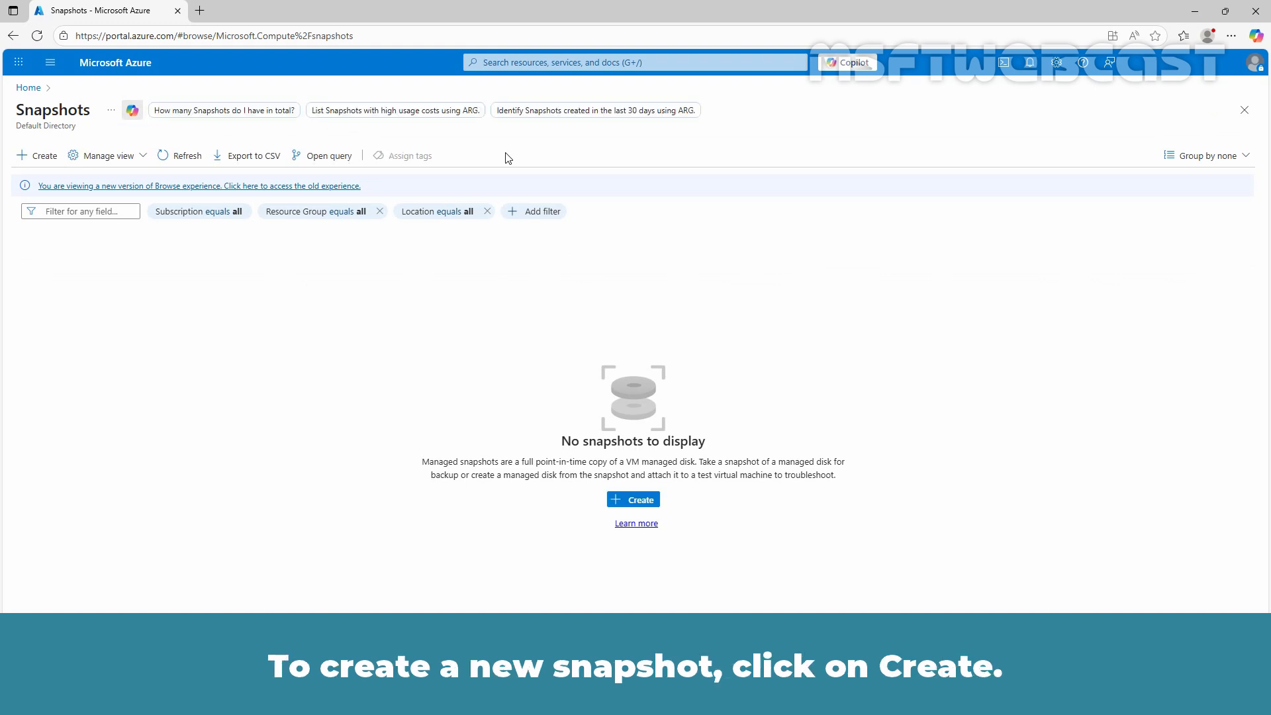
click(40, 159)
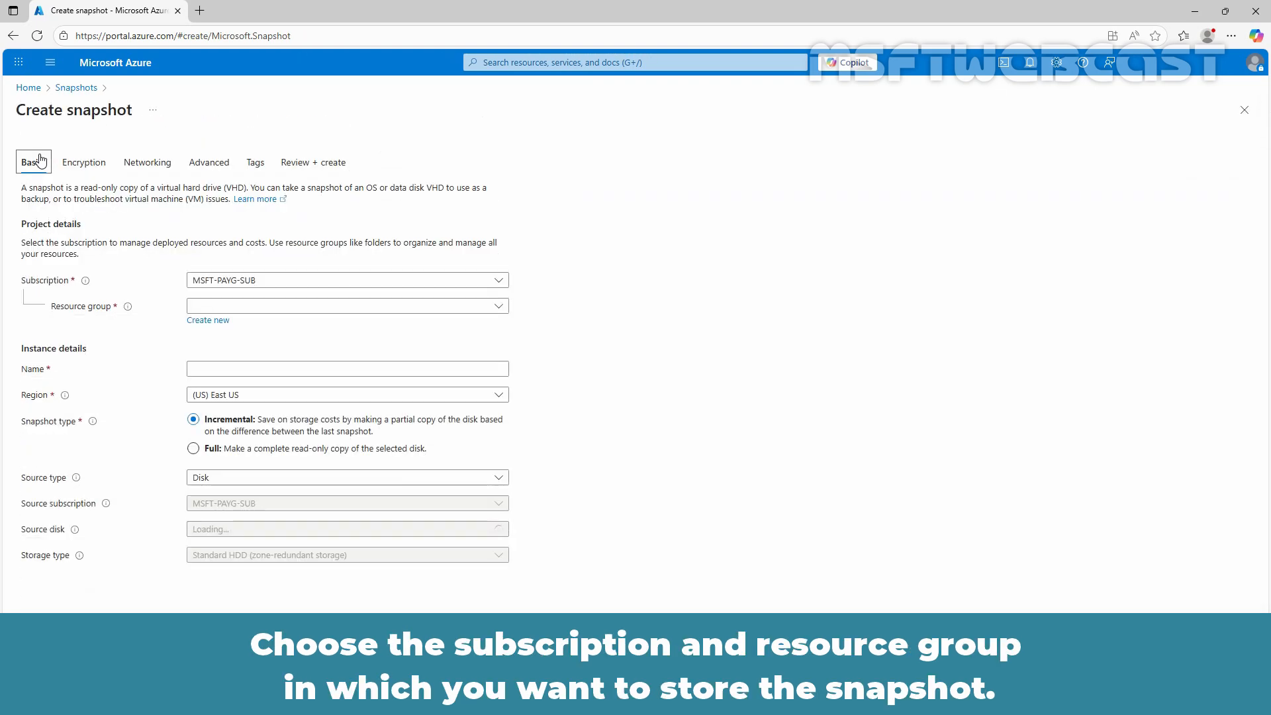
Step: Assign the snapshot to resource group FreeVM-RG01 and name it FWSVM01-OSDisk-Snapshot13OCT2025
click(397, 309)
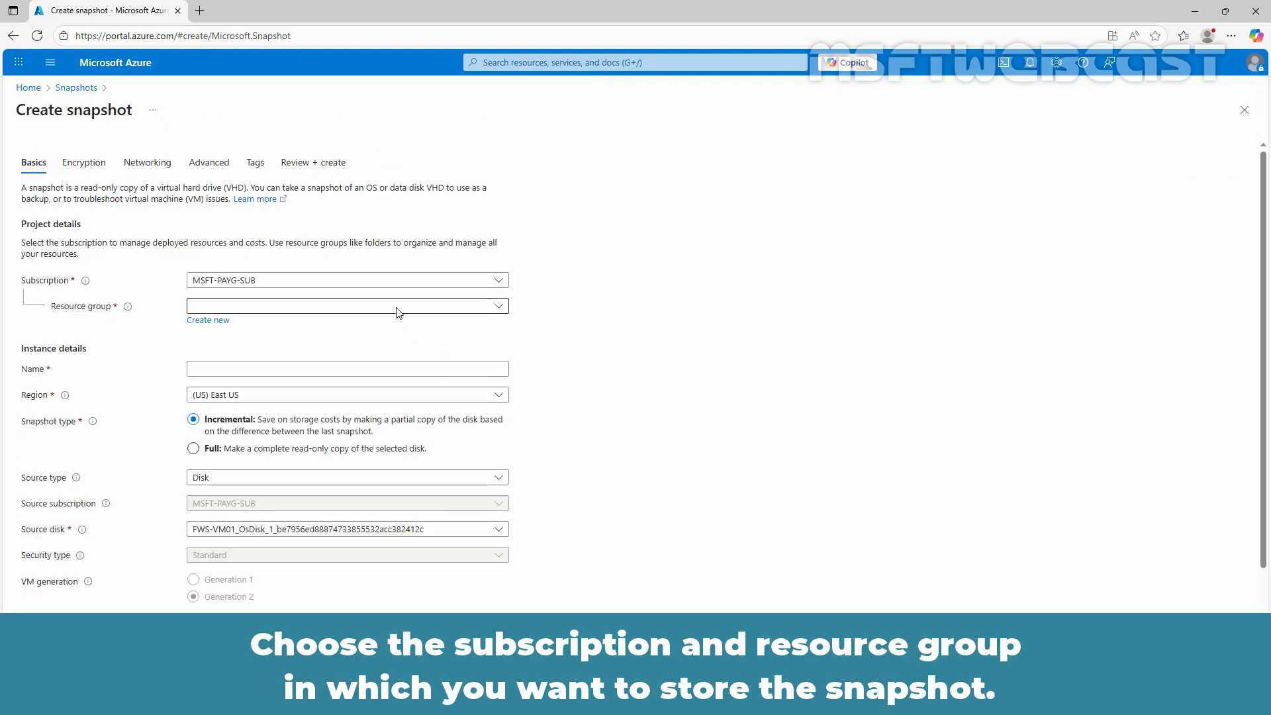
click(242, 357)
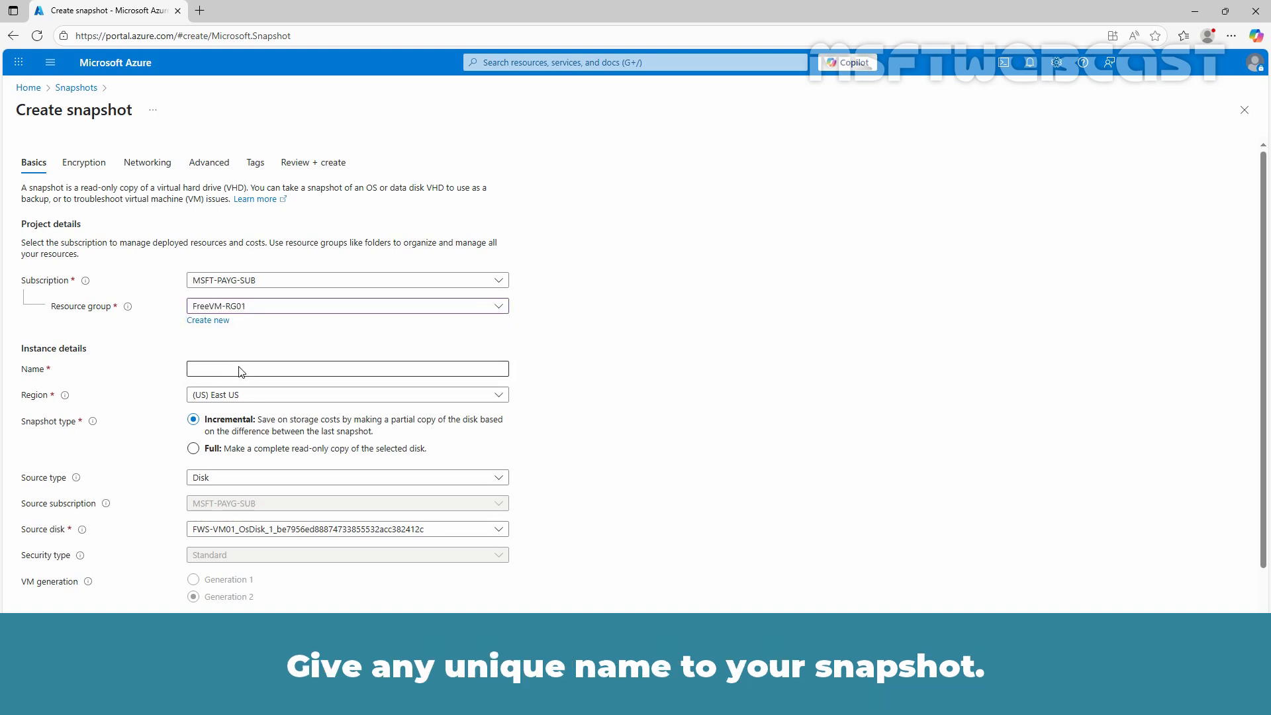
click(241, 369)
text(FWSVM)
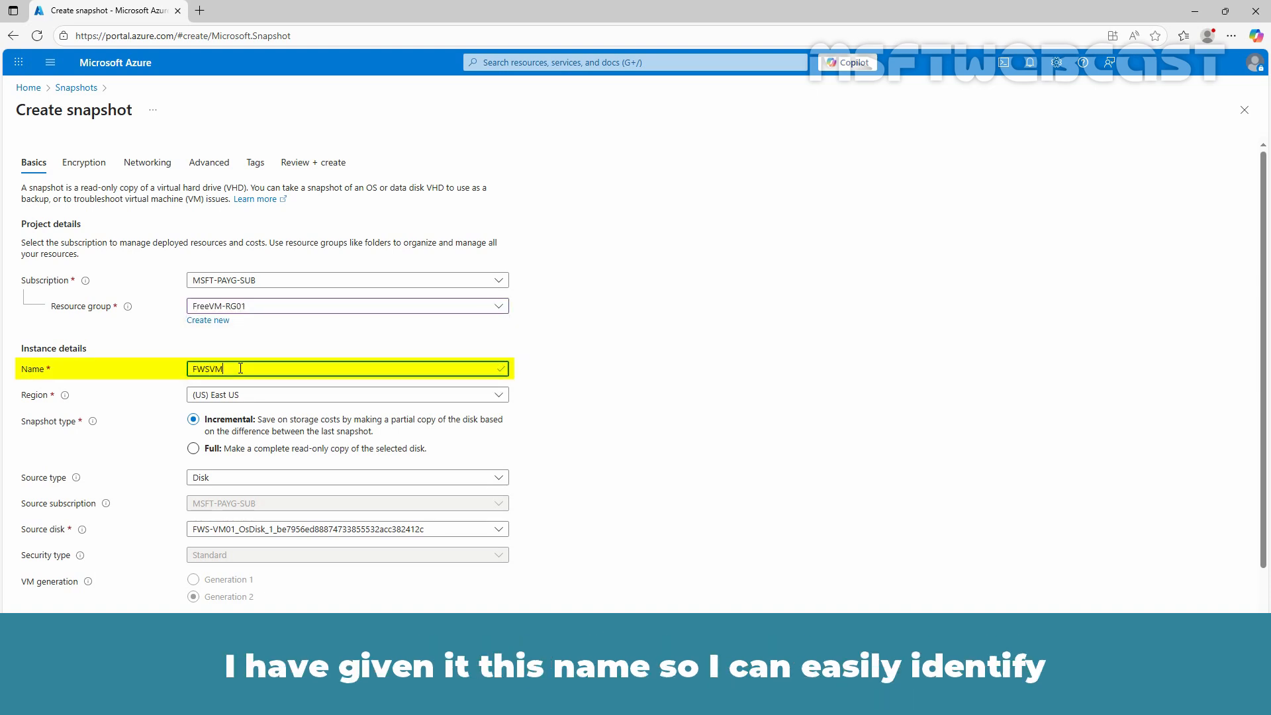
text(01-OSDisk-Snapshot13OCT2025)
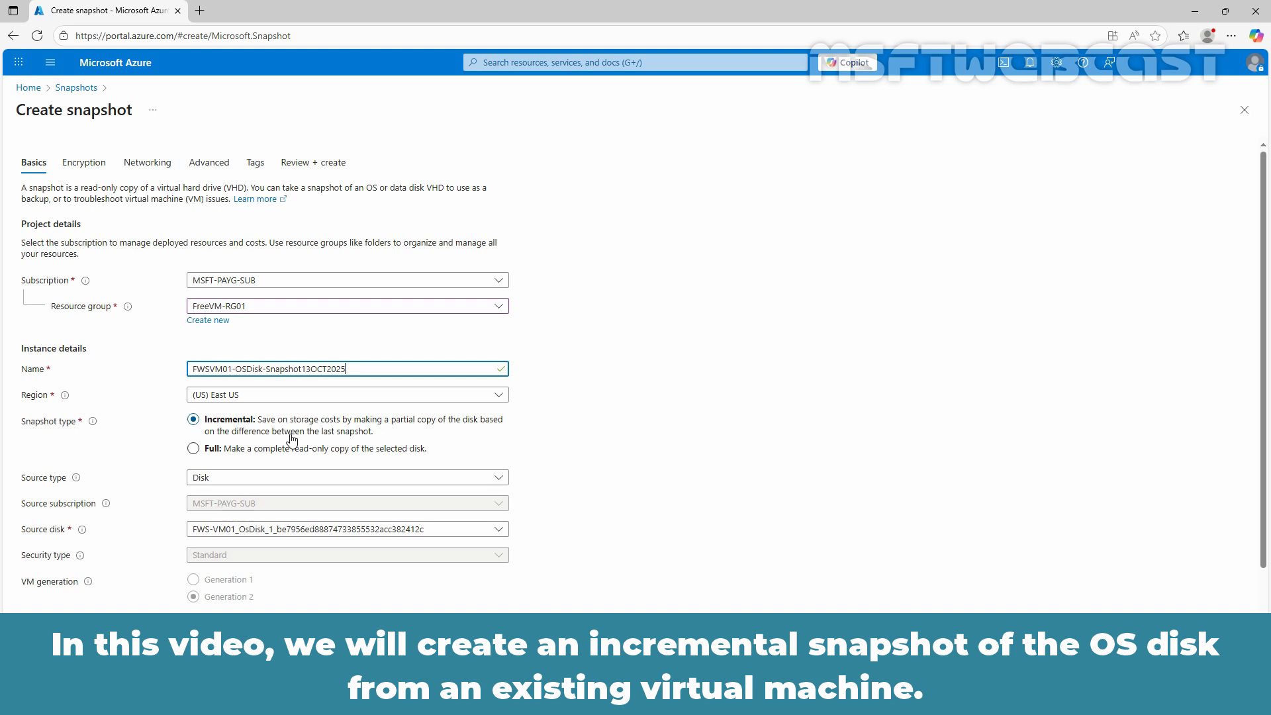
Step: Keep Disk as the snapshot's source type and choose the FWS-VM01 OS disk as the source disk
click(269, 480)
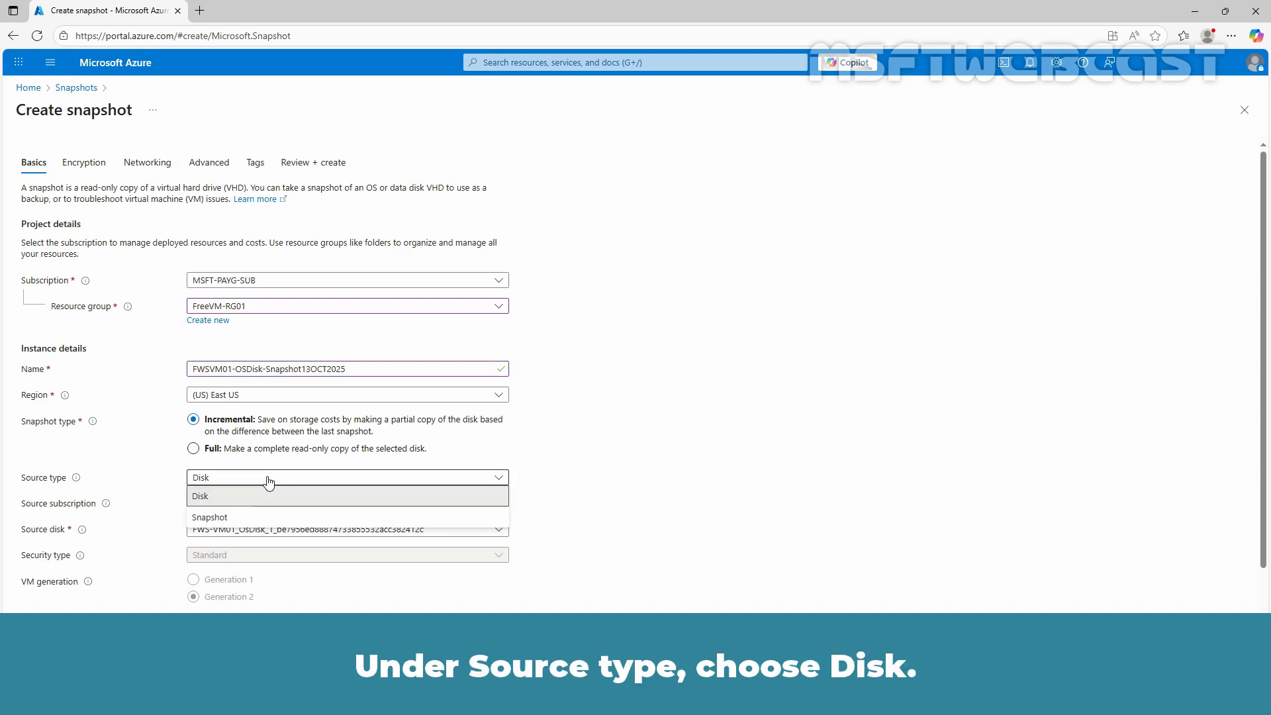
click(268, 481)
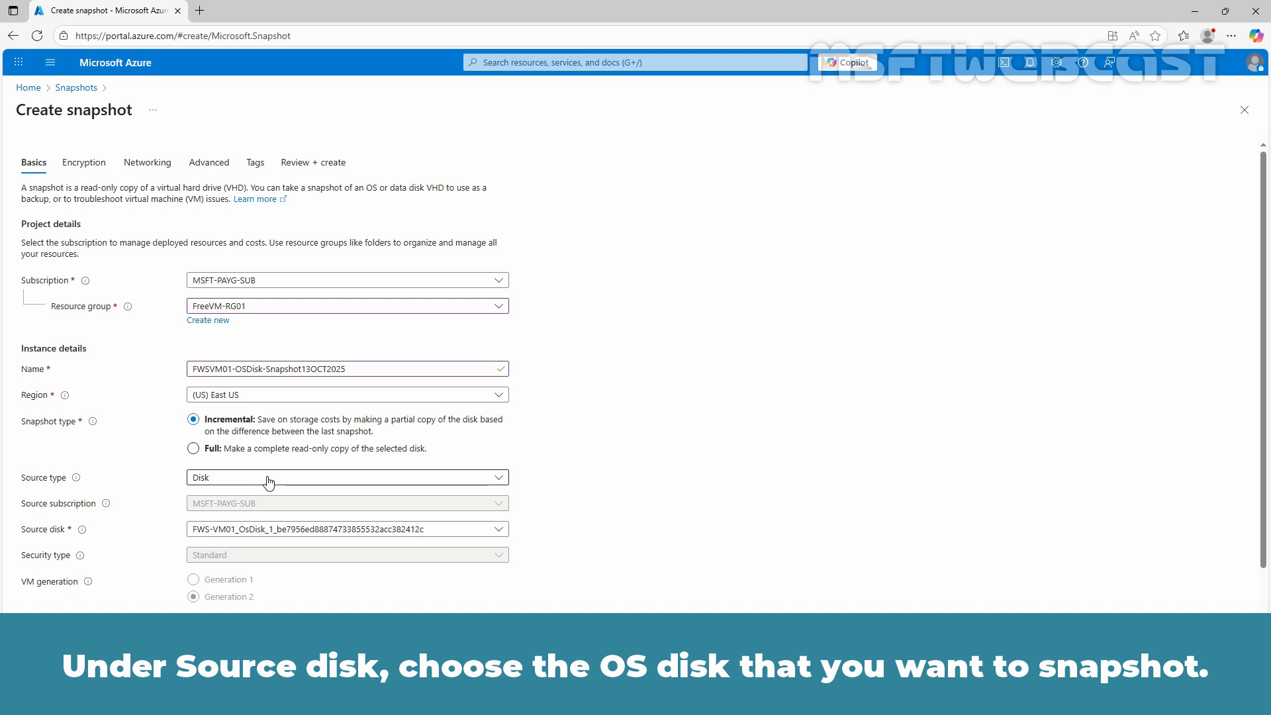
click(311, 533)
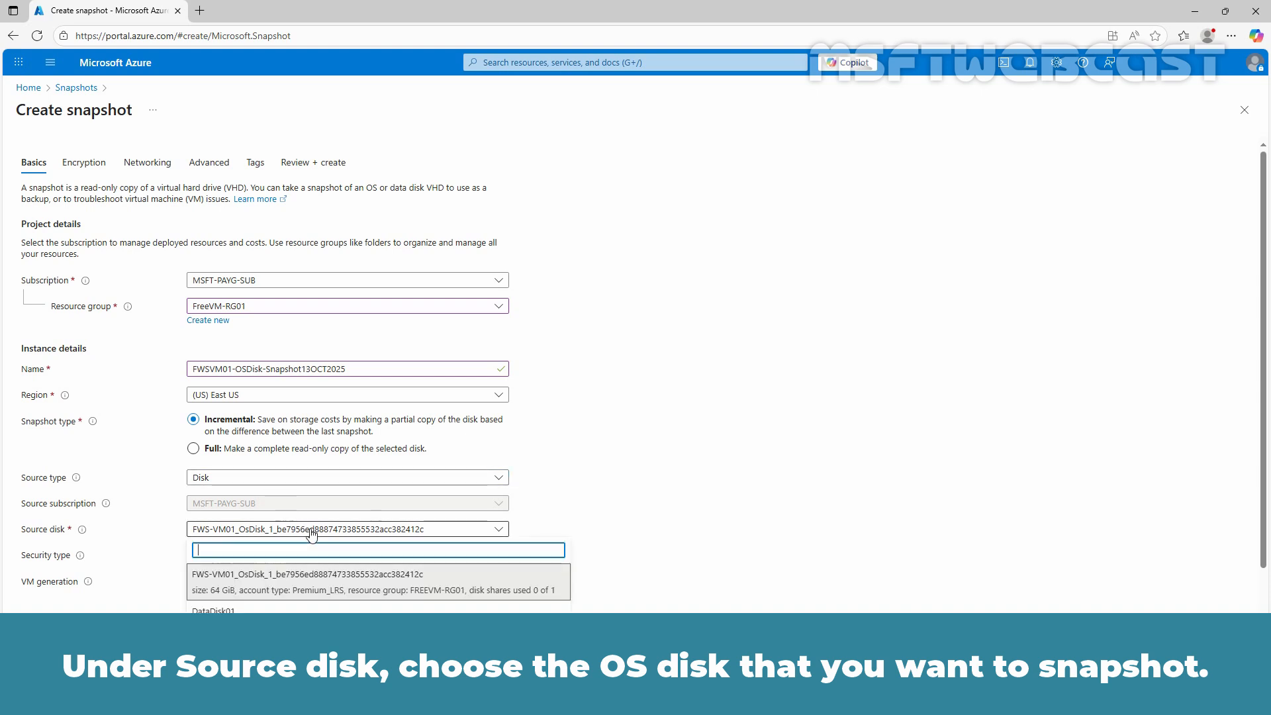
scroll(311, 535, down, 1)
click(306, 460)
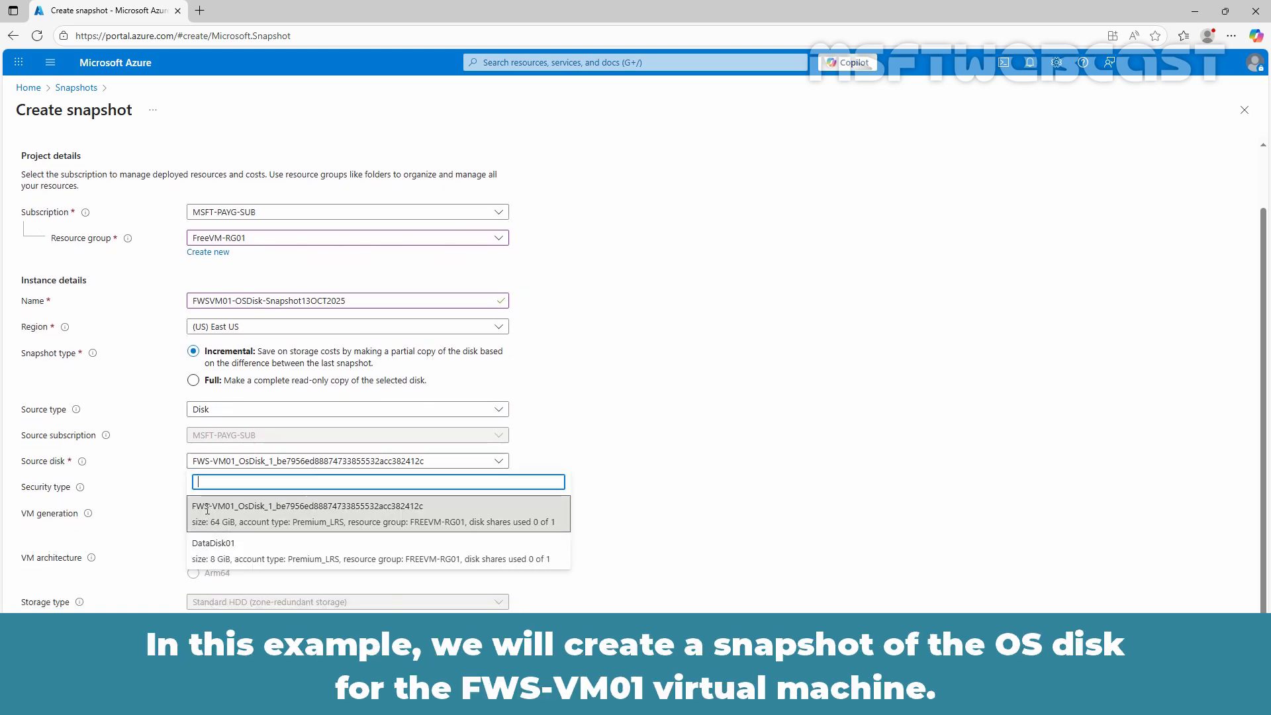
click(307, 522)
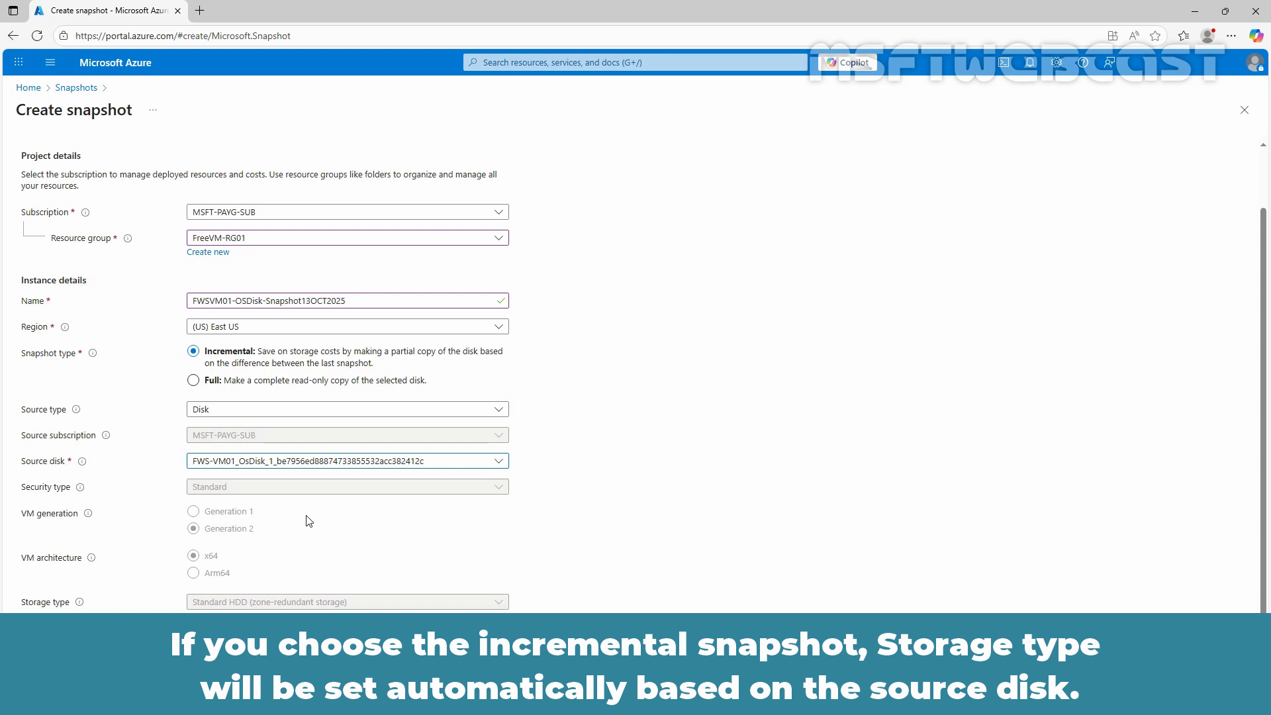
Step: Review the snapshot's encryption, networking, advanced and tags settings, keeping the platform-managed key and the other defaults
click(271, 658)
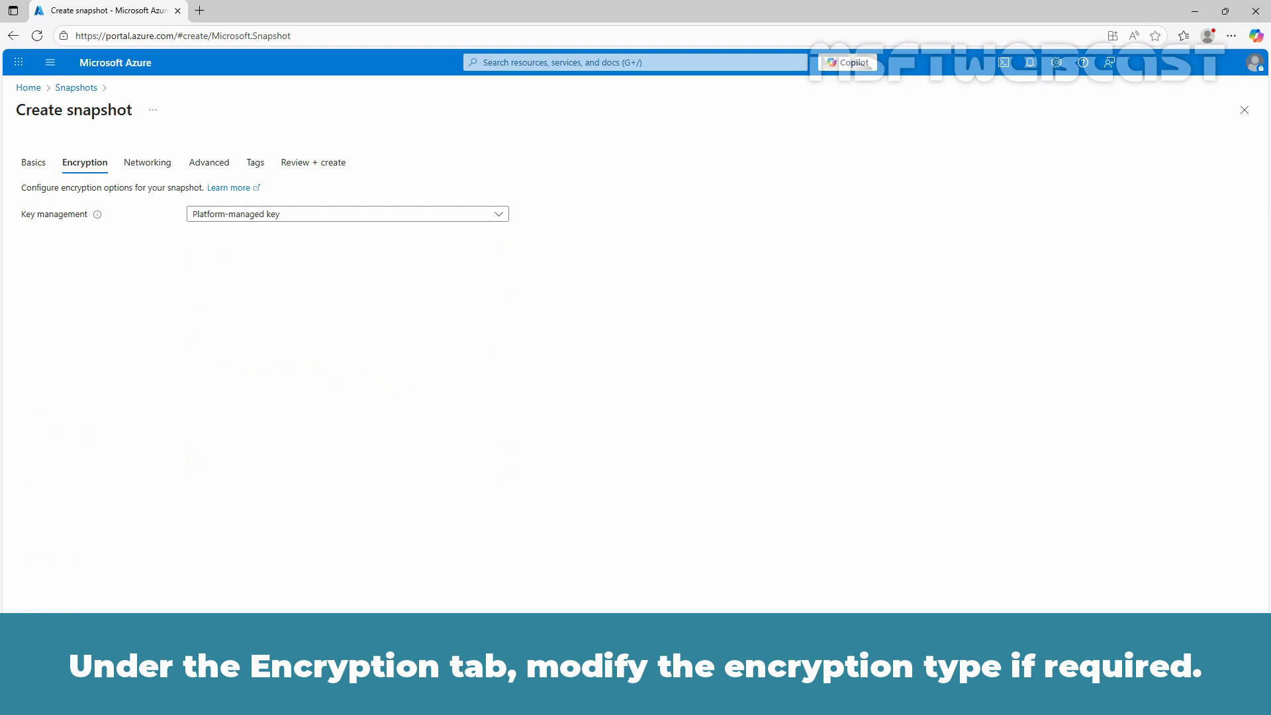
click(440, 216)
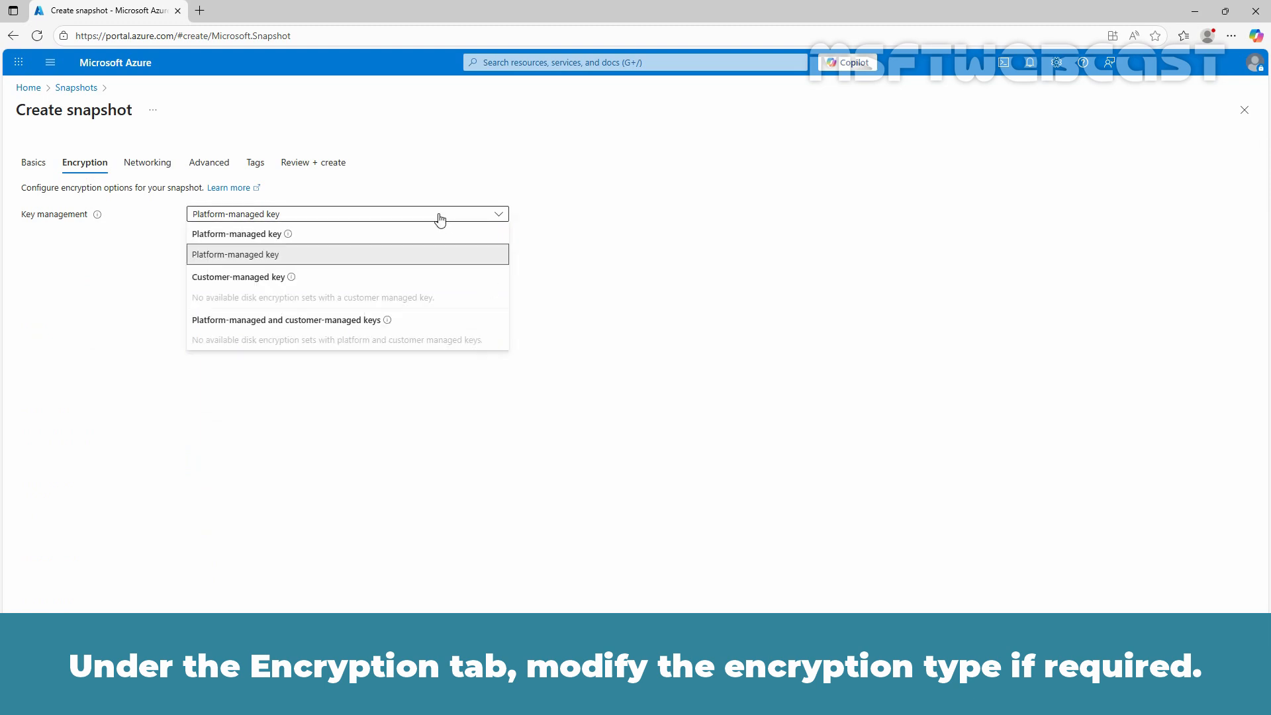
click(441, 215)
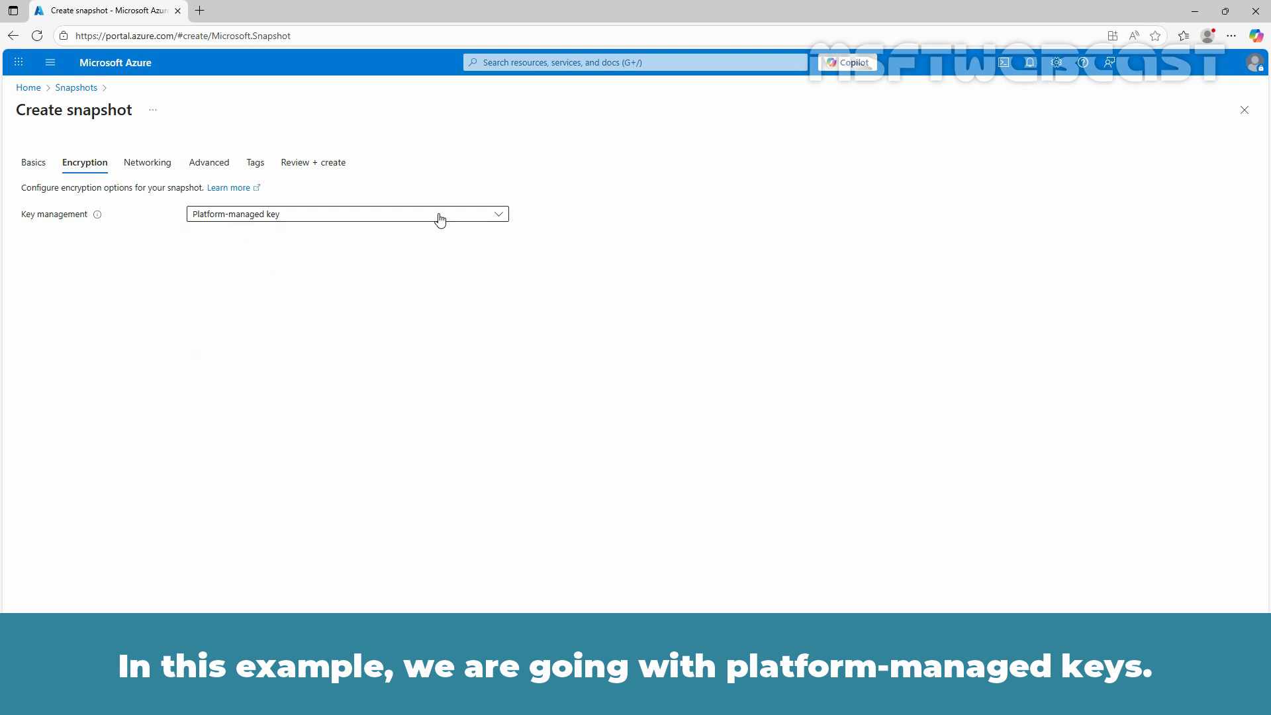
click(144, 171)
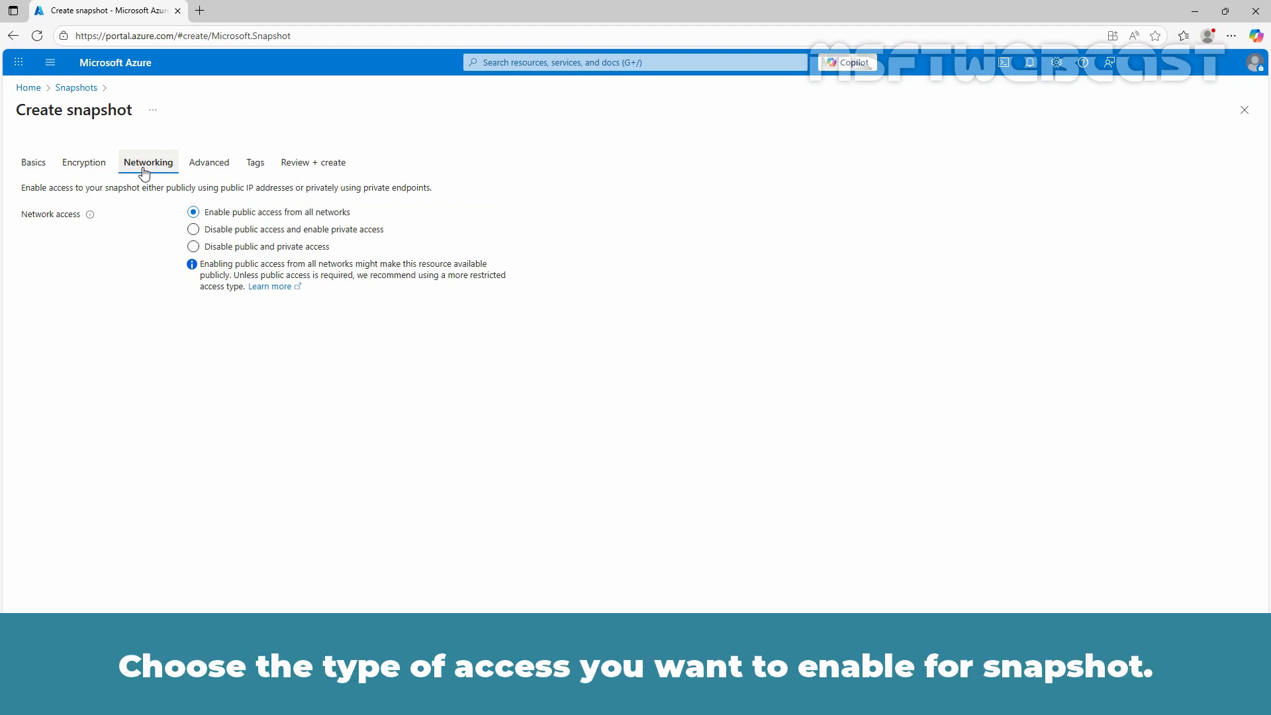
click(222, 164)
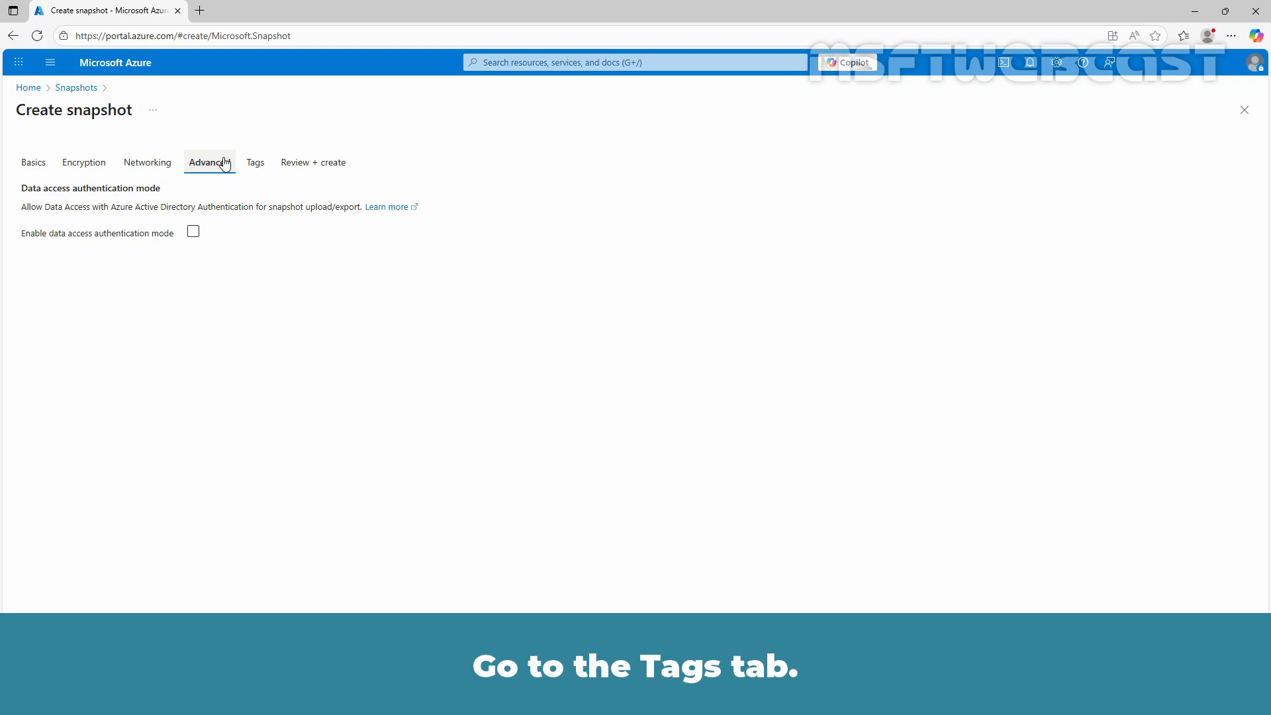
click(252, 163)
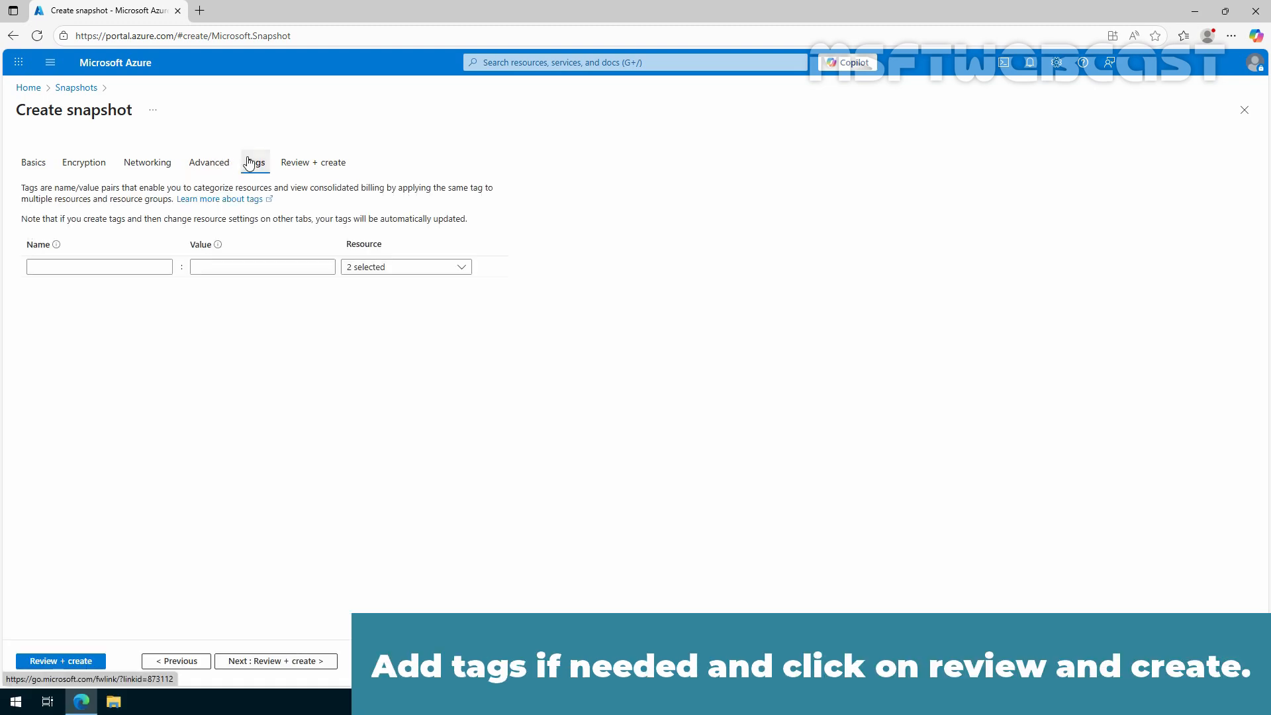
Step: Validate and create the OS disk snapshot, and open the deployed snapshot resource
click(51, 661)
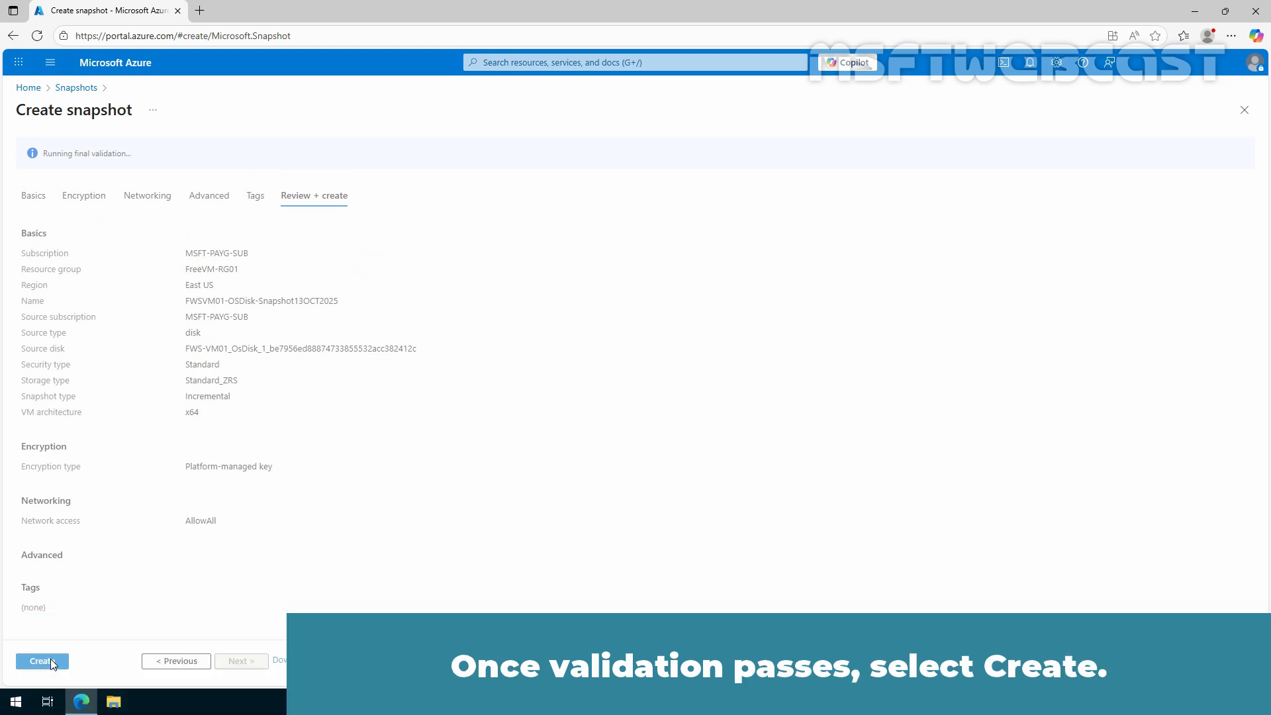
click(51, 660)
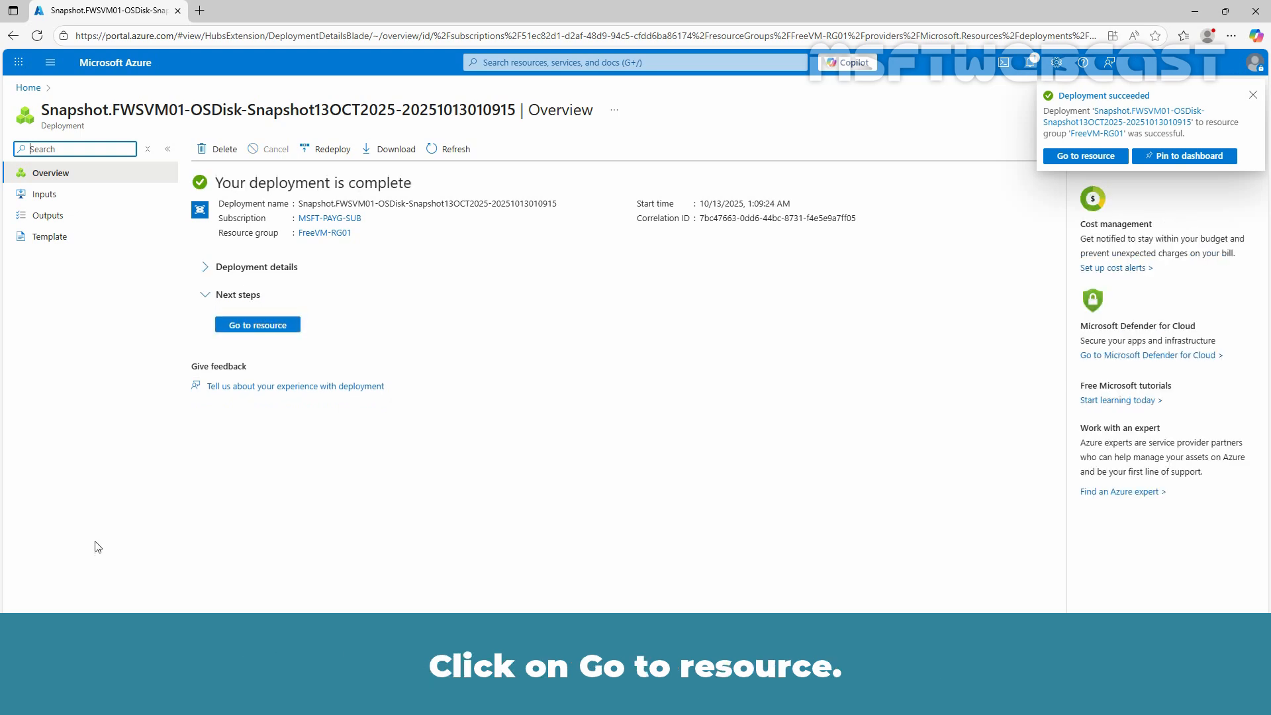
click(258, 325)
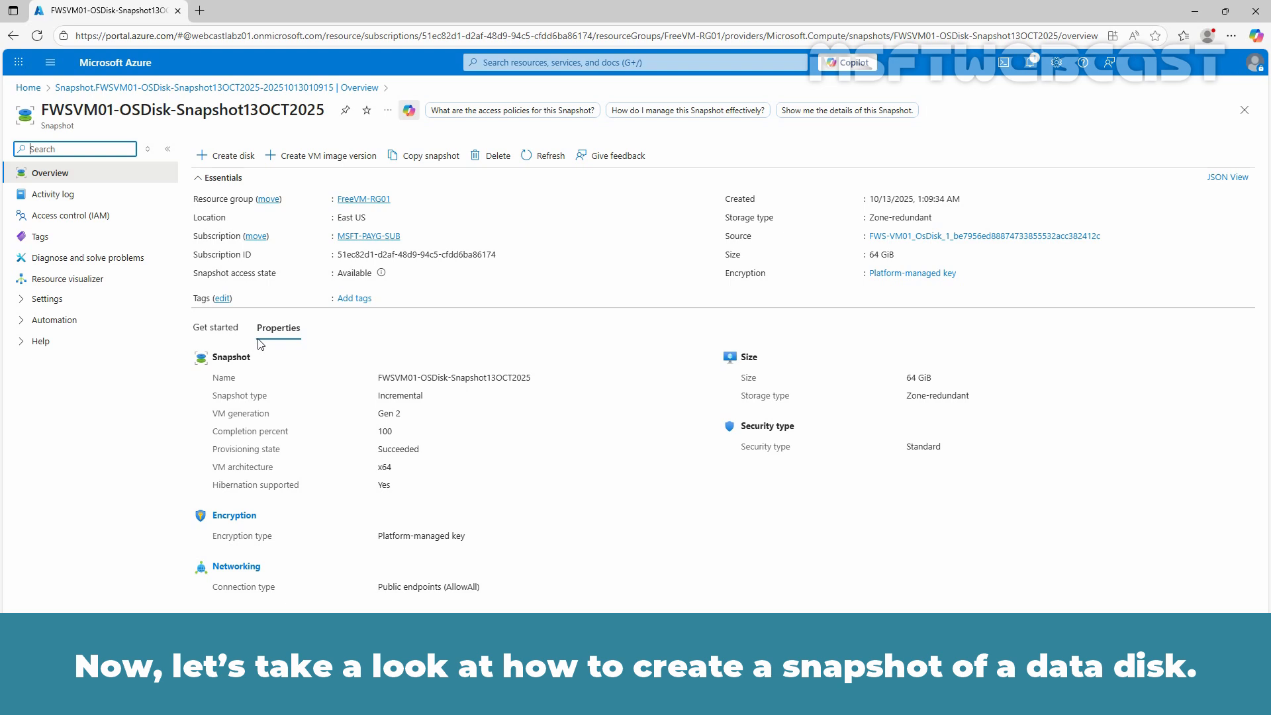
Step: Open DataDisk01 from the Disks service on the portal home page and start creating a snapshot of it
click(107, 67)
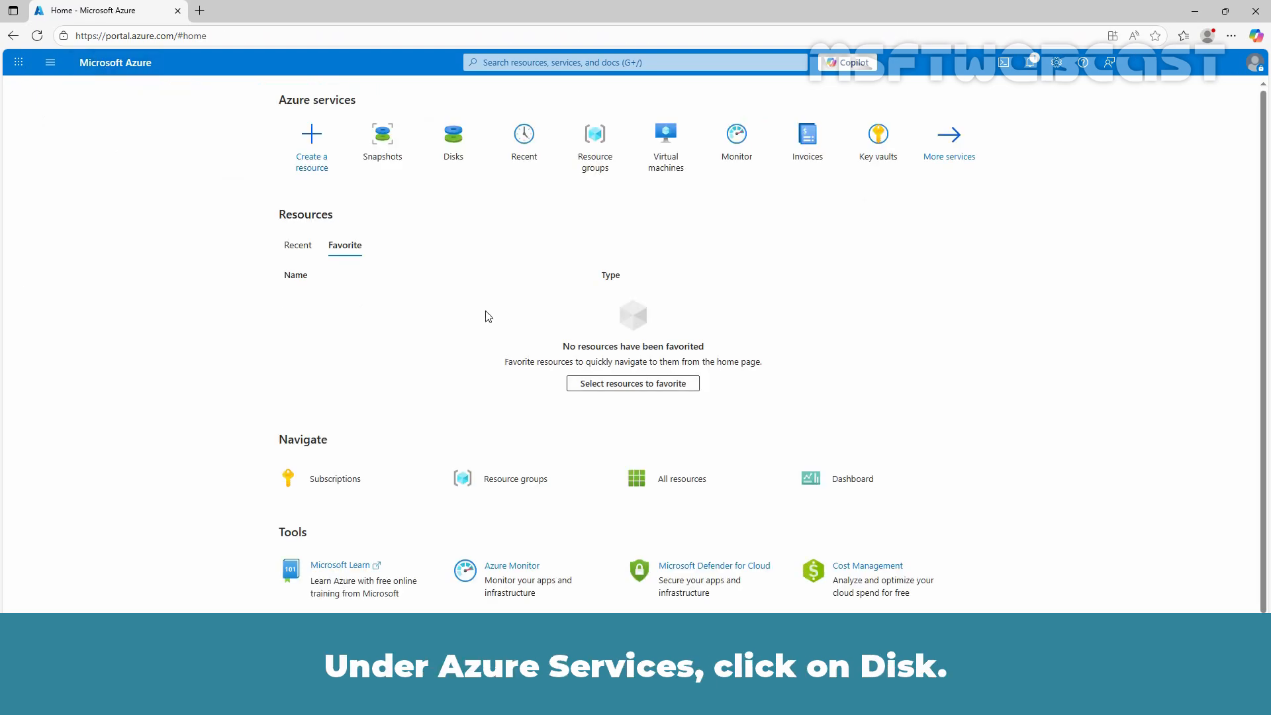
click(446, 136)
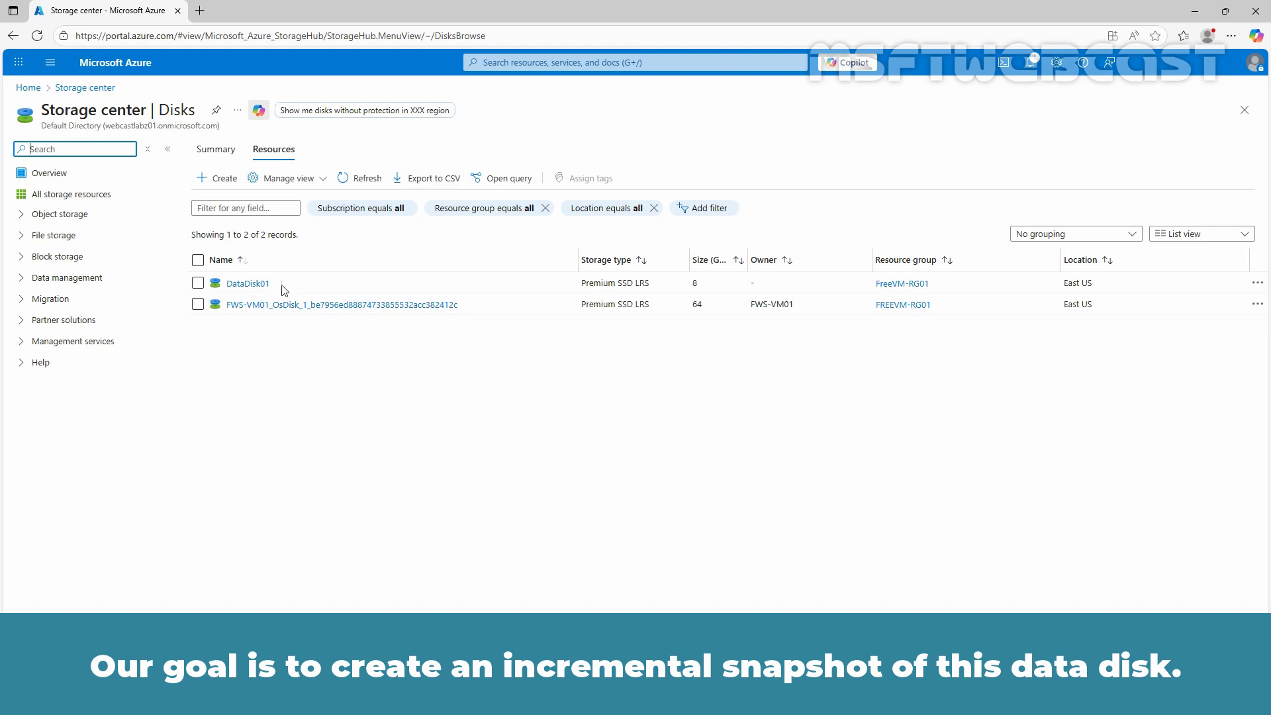
click(249, 285)
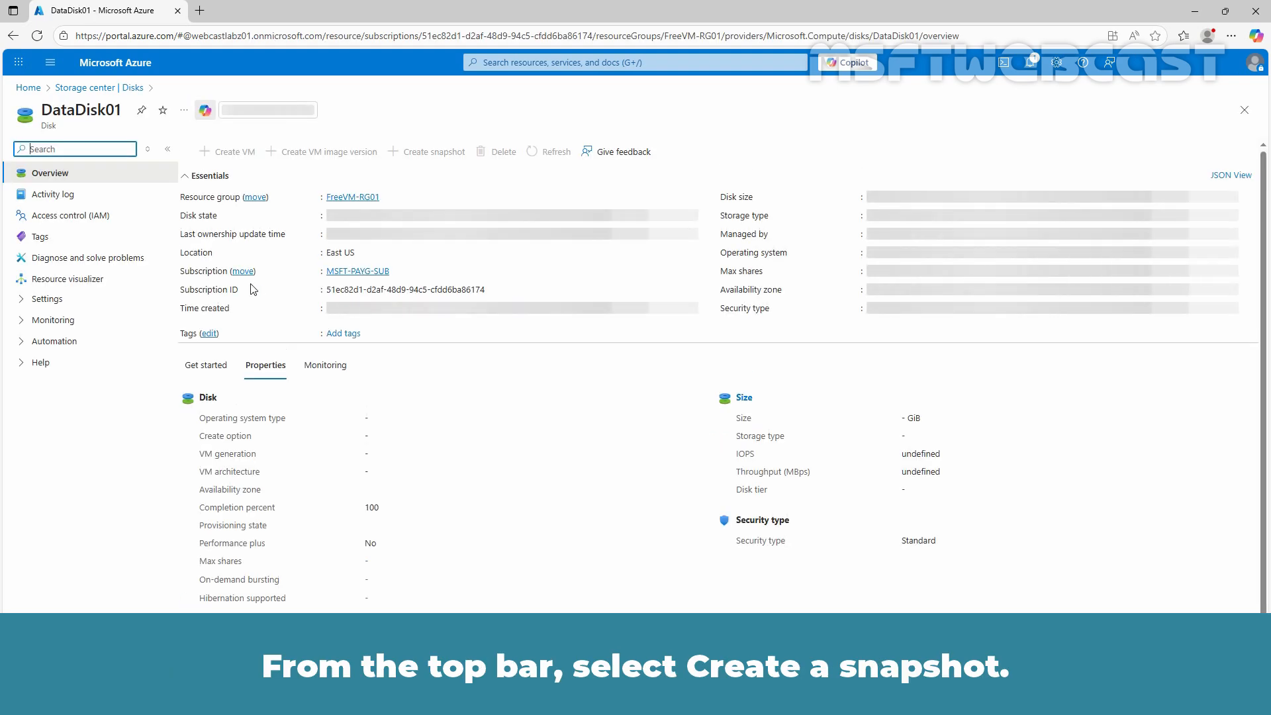
click(427, 154)
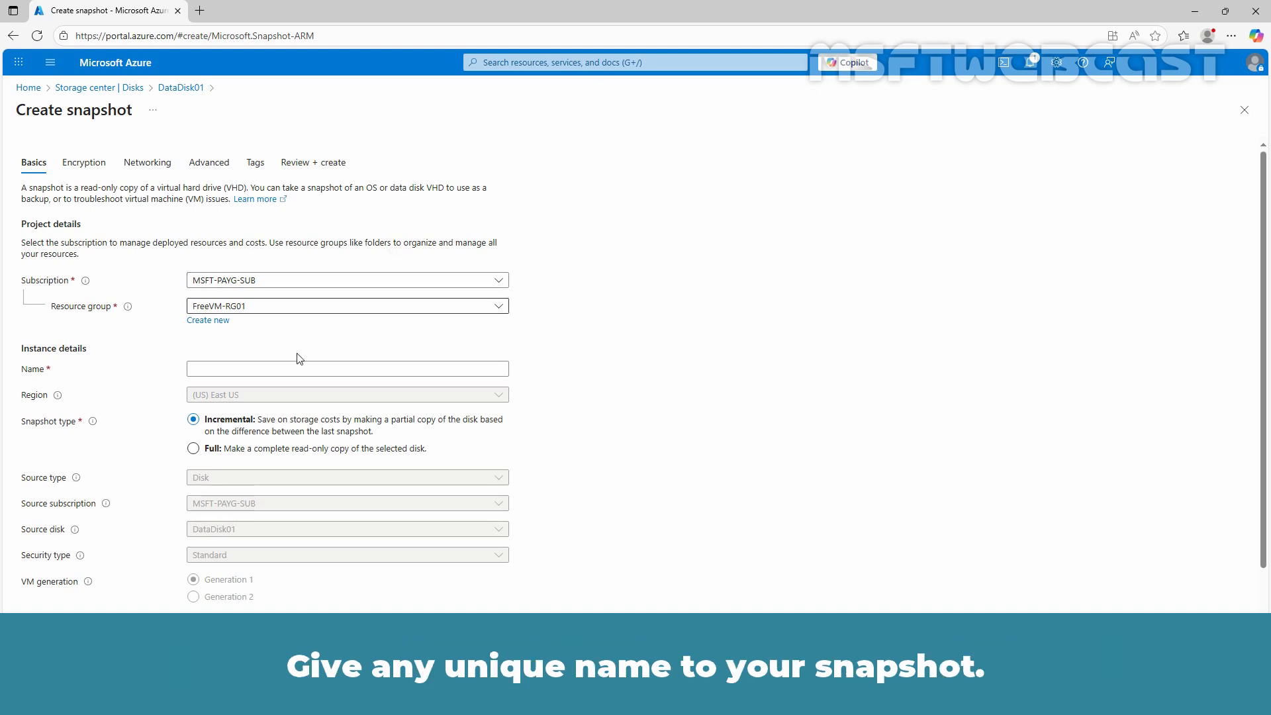
Step: Name the data disk snapshot DataDisk01-Snapshot13OCT2025, keeping the Incremental type, and review the remaining basic settings
click(281, 368)
text(DataDisk01-Snapshot13OCT2025)
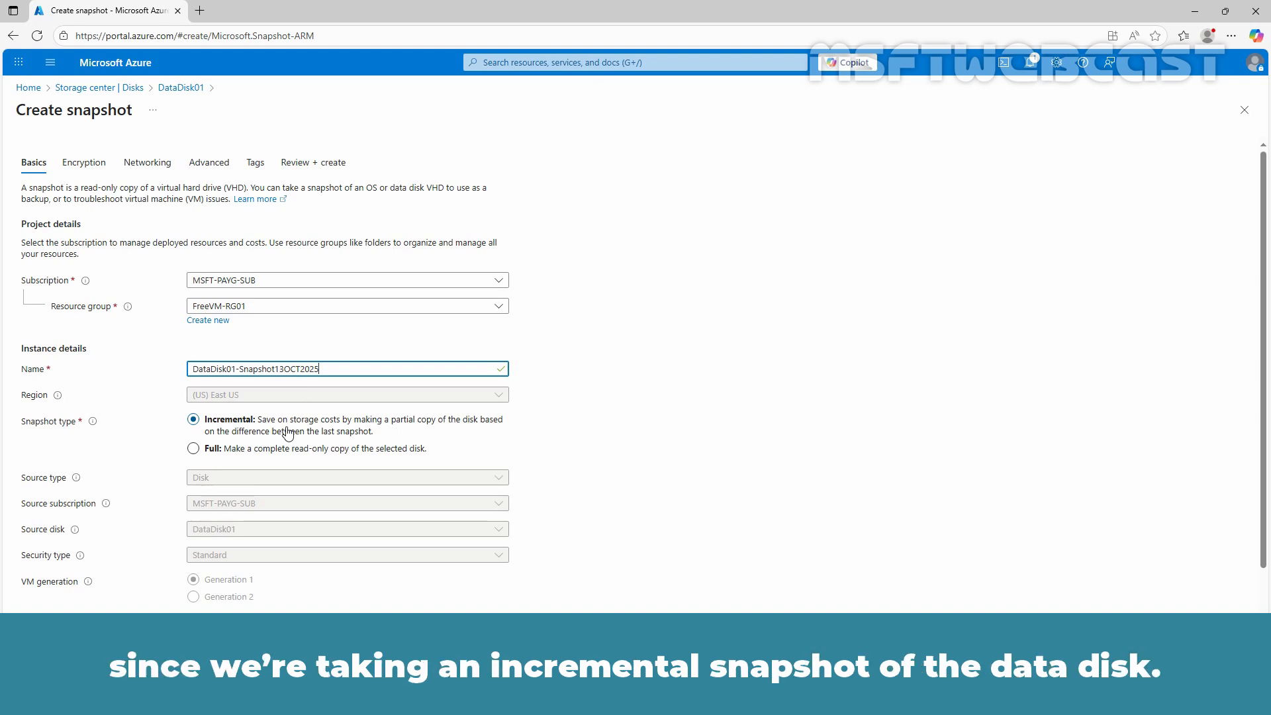
scroll(288, 434, down, 1)
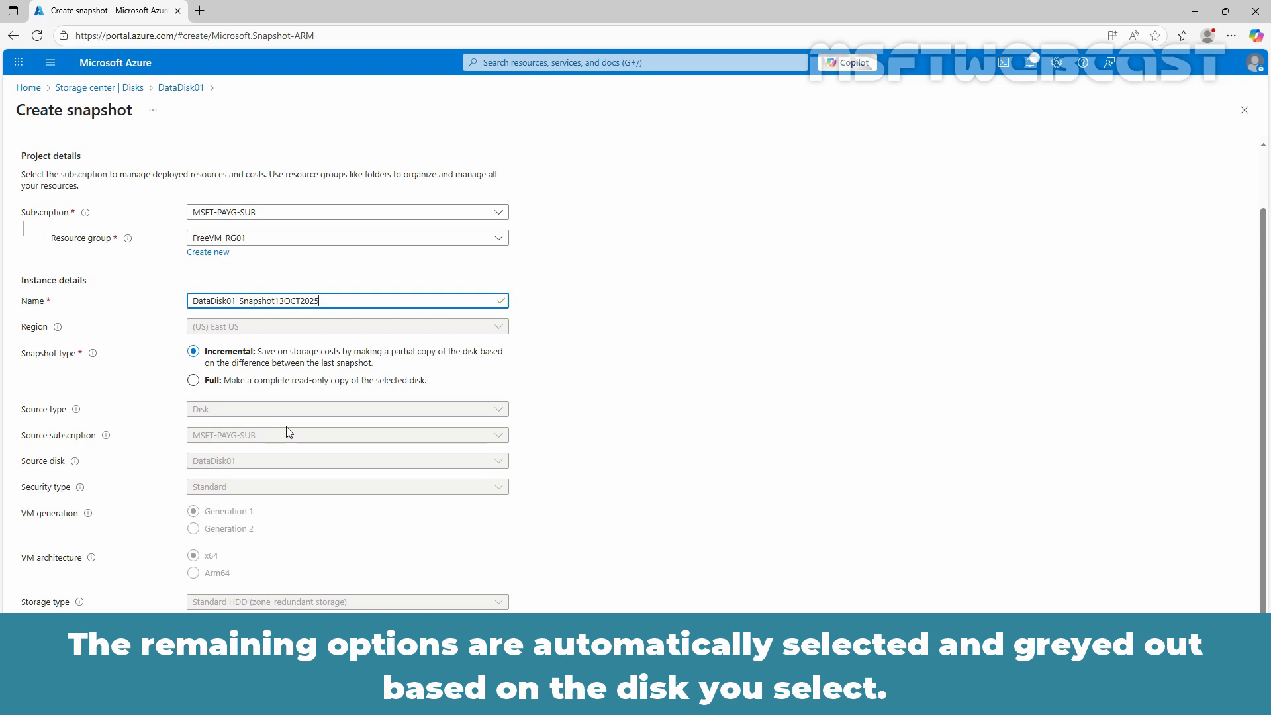
scroll(289, 431, up, 1)
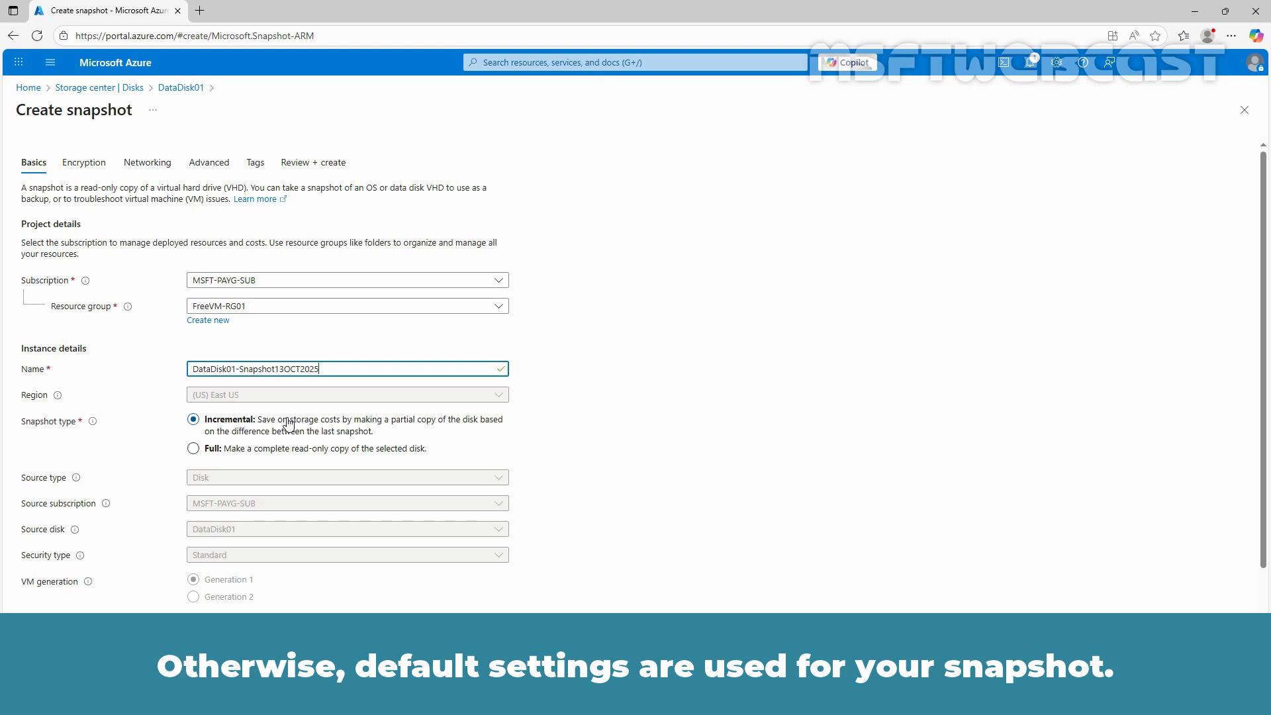
Step: Validate and create the DataDisk01 snapshot with default settings, and open the deployed snapshot resource
click(60, 661)
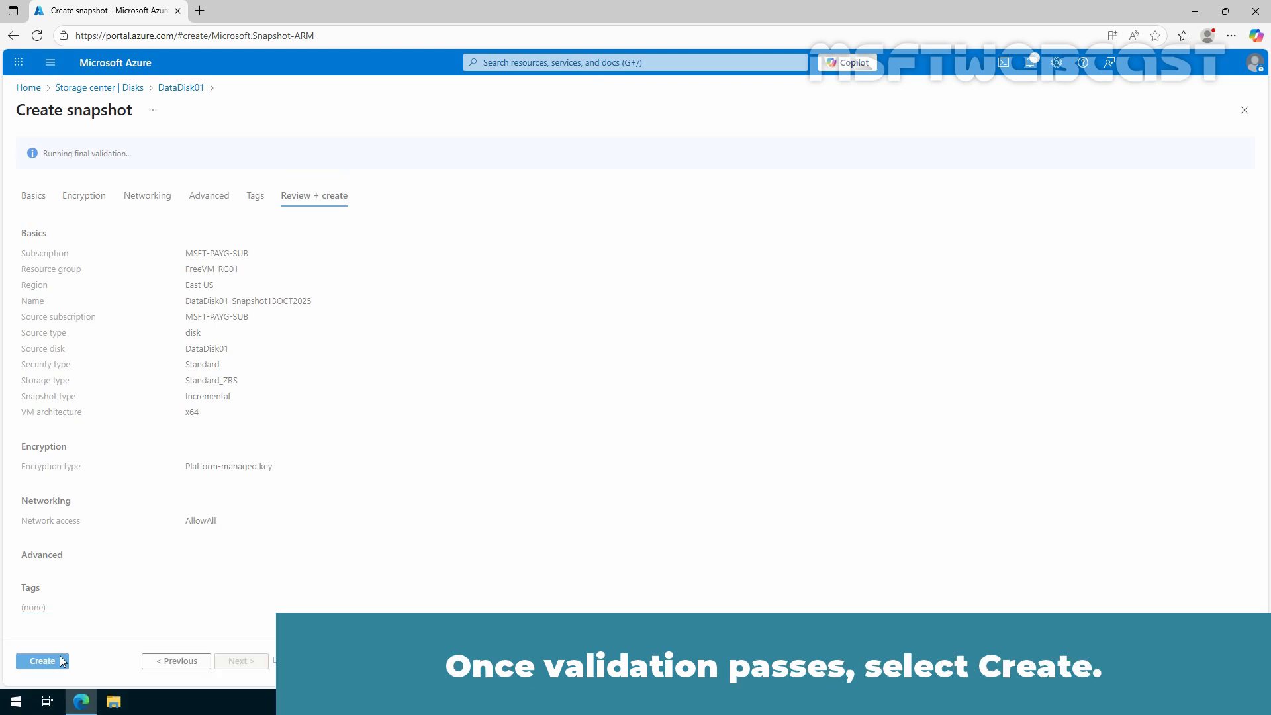
click(59, 661)
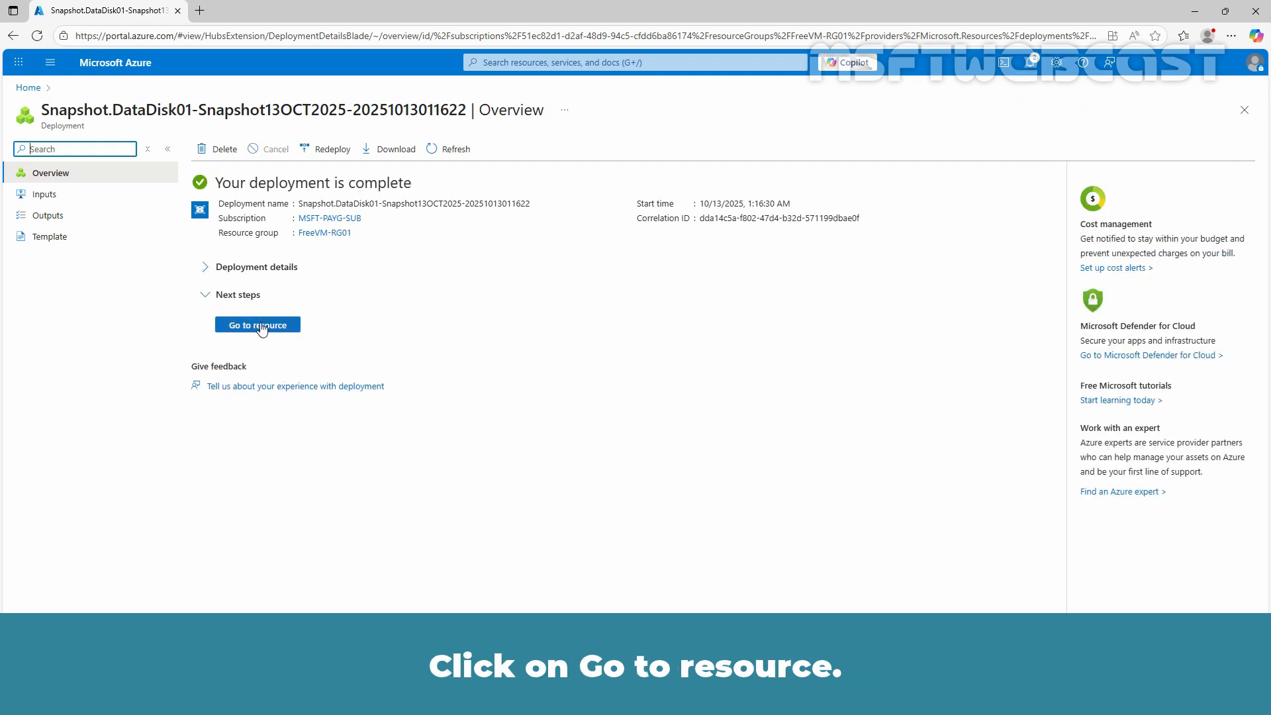
click(262, 325)
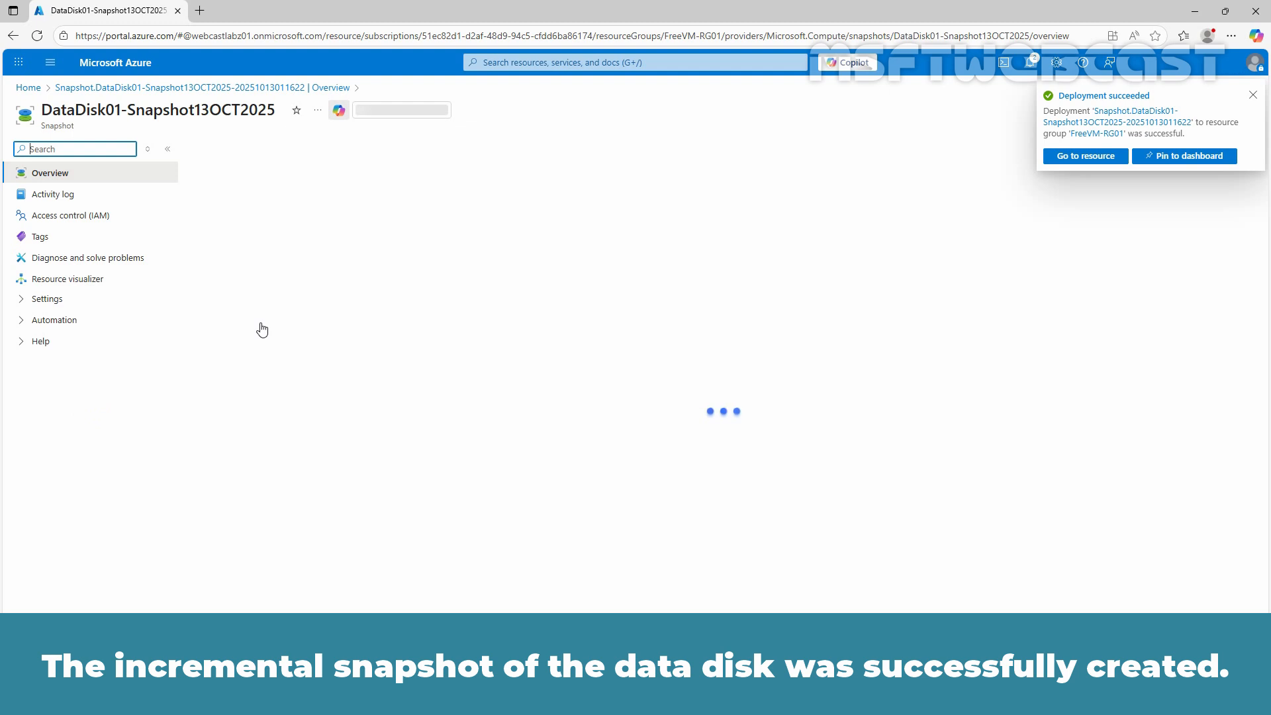